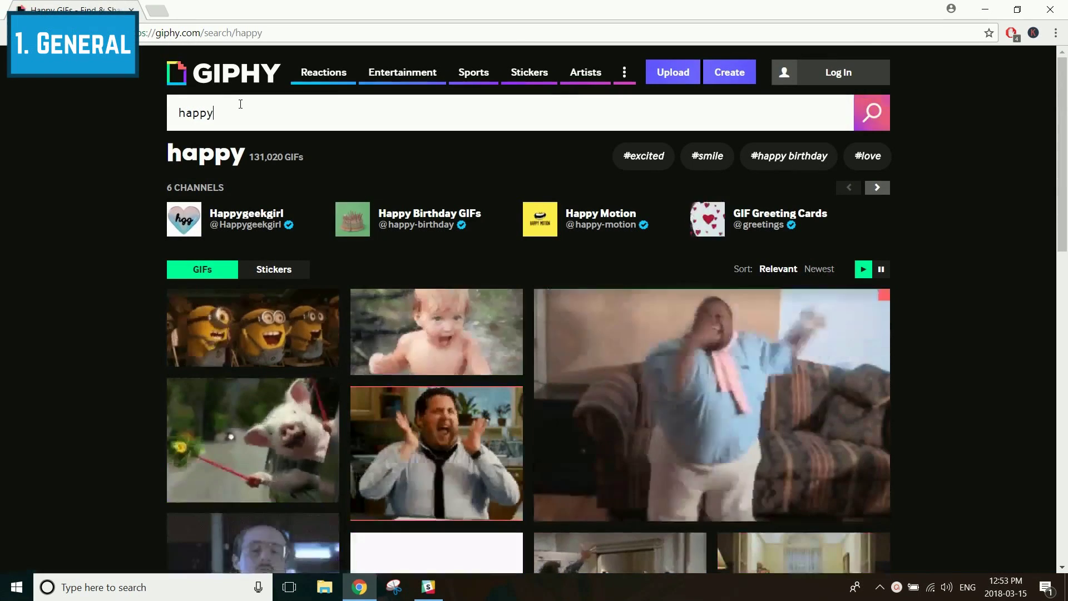
Step: Open the pig 'happiness' GIF's own page from GIPHY's 'happy' search results
click(253, 440)
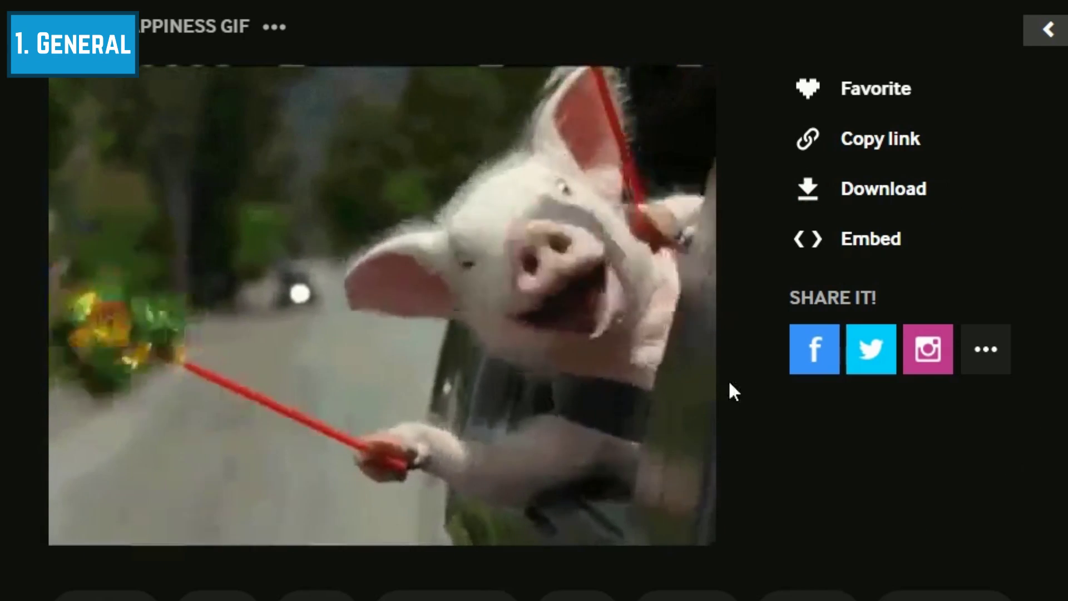
Step: Save the pig GIF to the Desktop as giphy.gif with Save image as
right_click(586, 238)
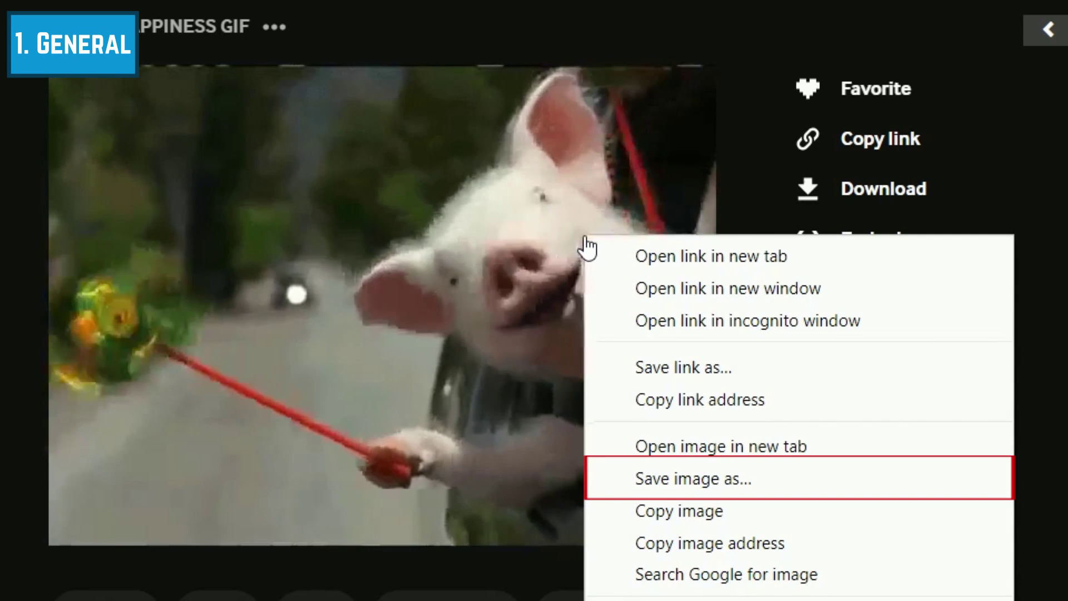
click(734, 477)
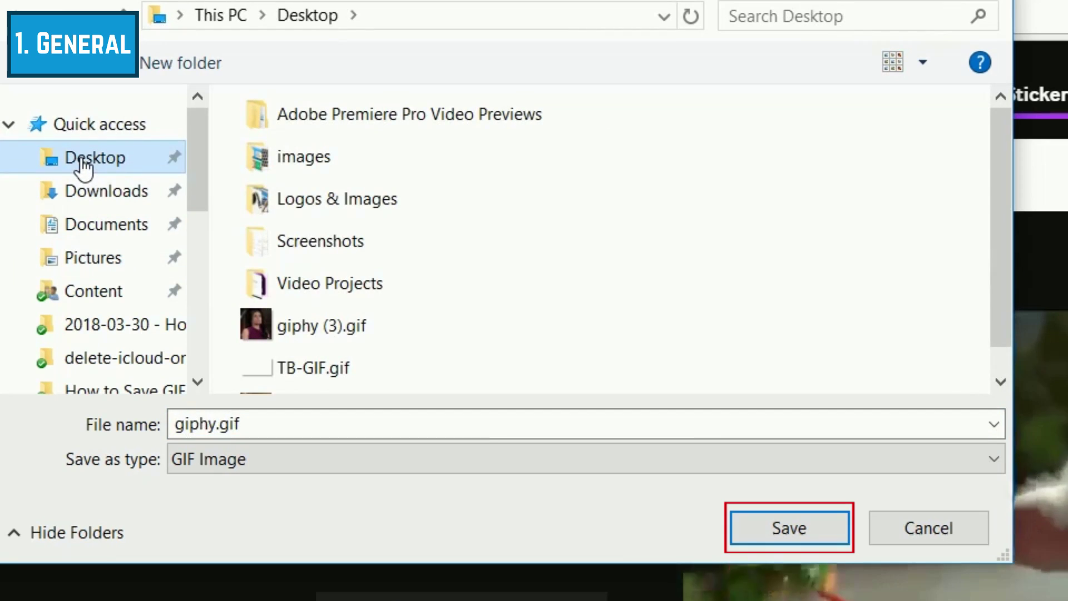
click(793, 542)
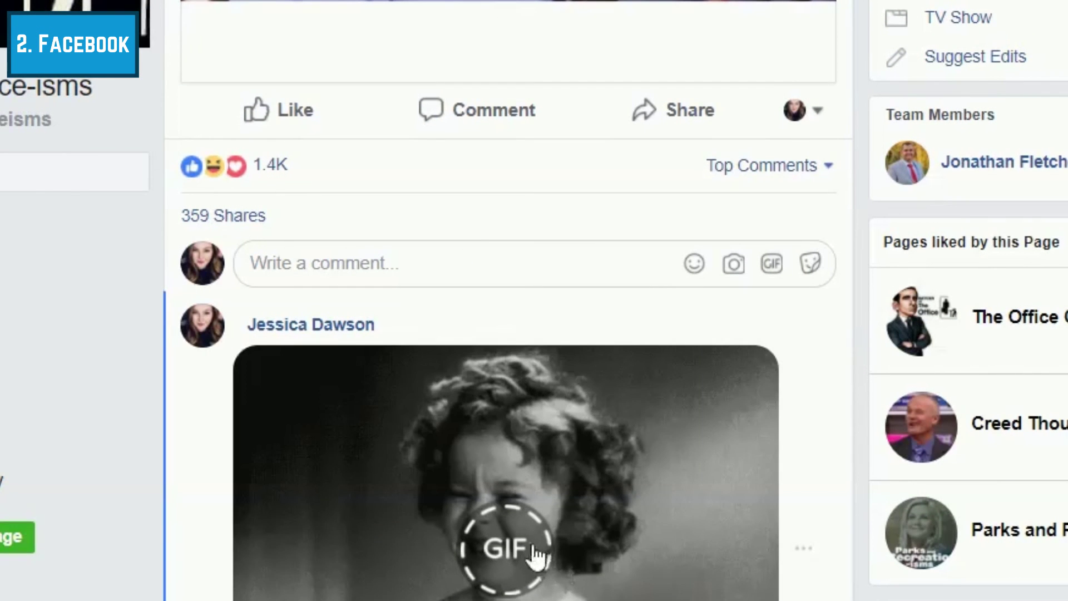
Step: Play and stop the LOL GIF in the Facebook comment, then open its Tenor source page
click(534, 550)
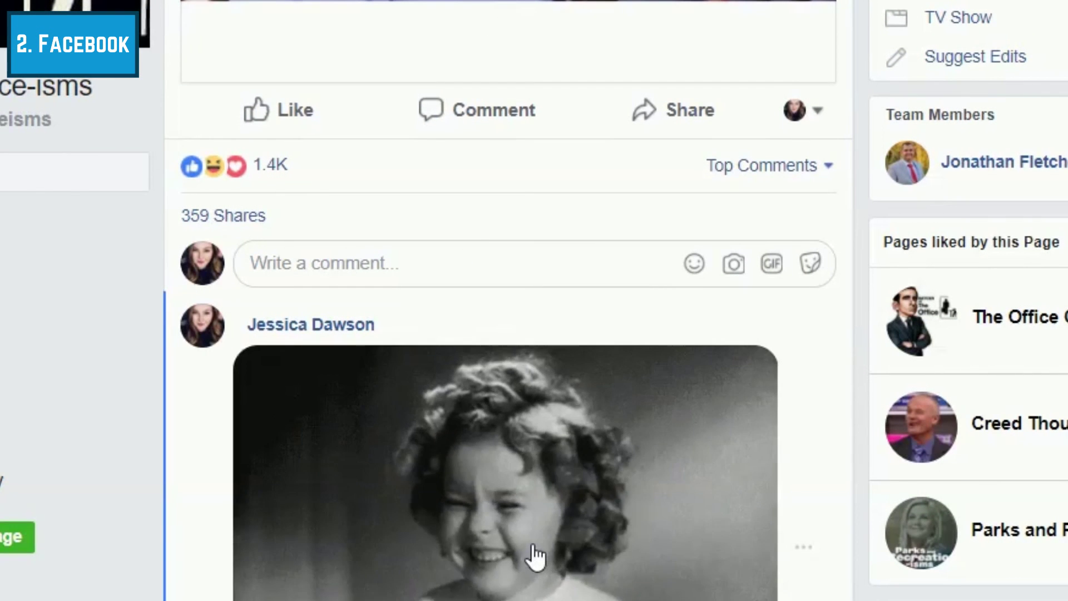
scroll(533, 512, down, 3)
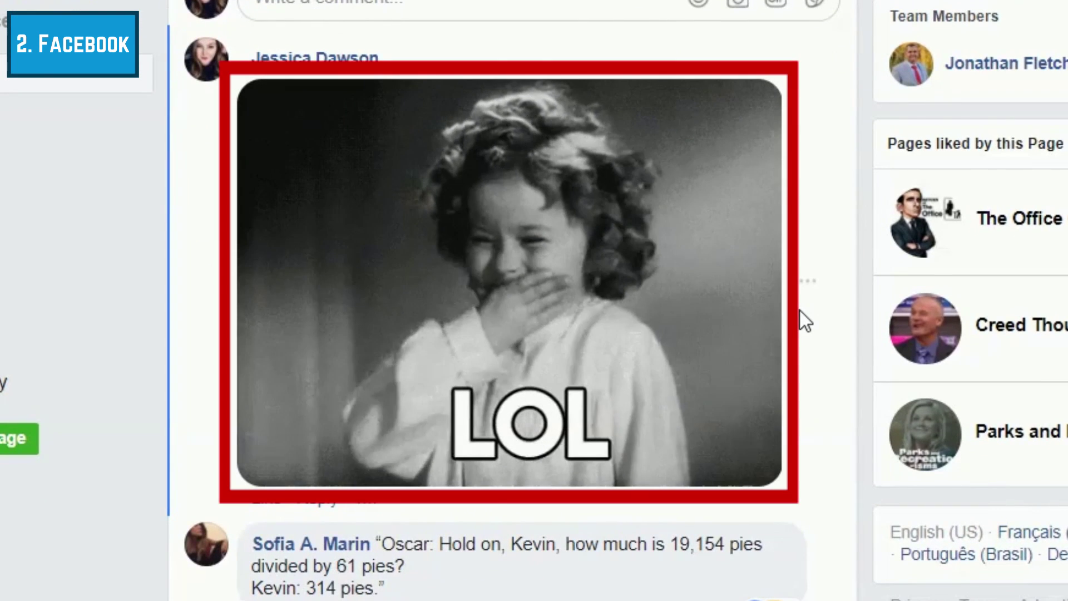
click(543, 247)
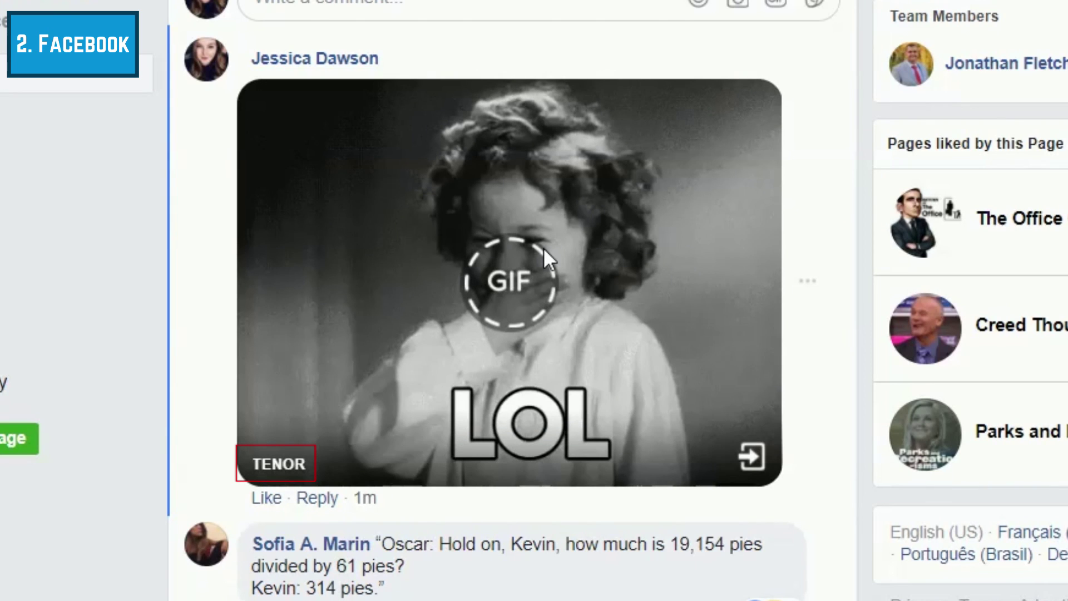
click(281, 467)
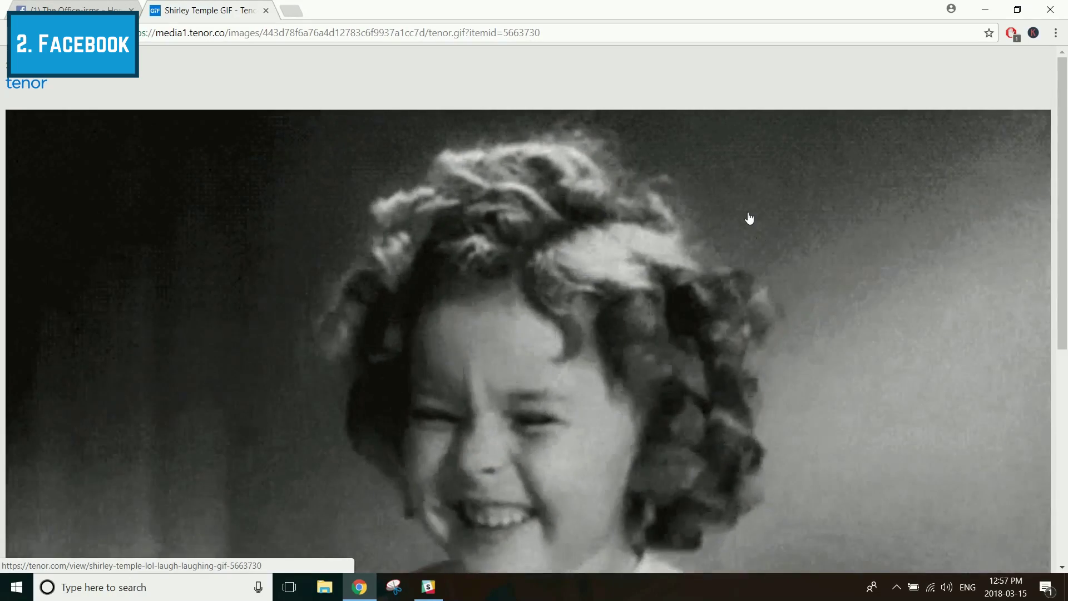
Step: Save the laughing LOL GIF from Tenor to the Desktop as tenor.gif
right_click(748, 214)
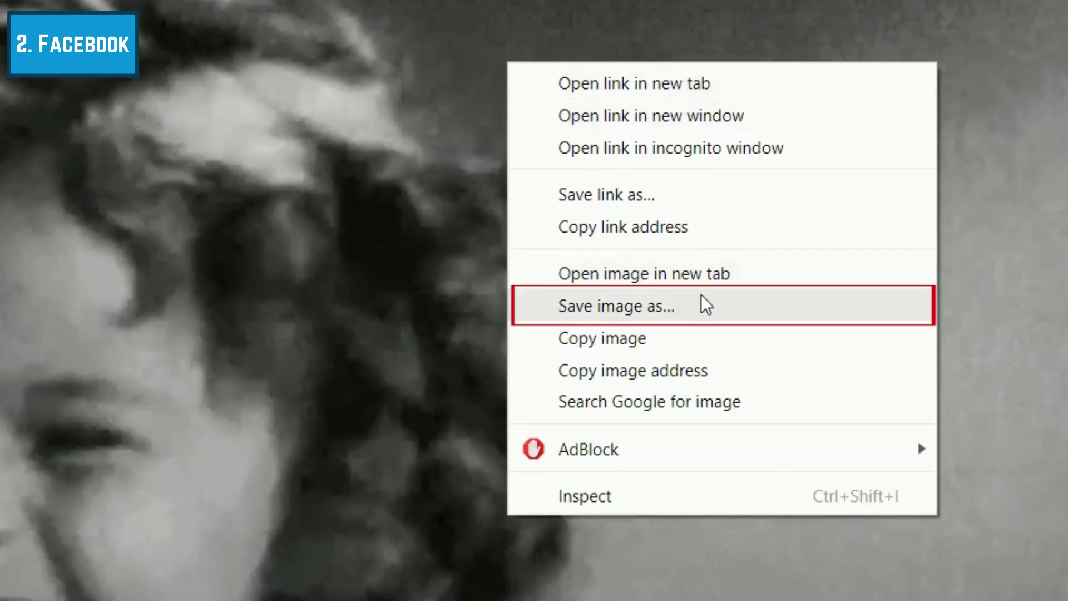
click(703, 305)
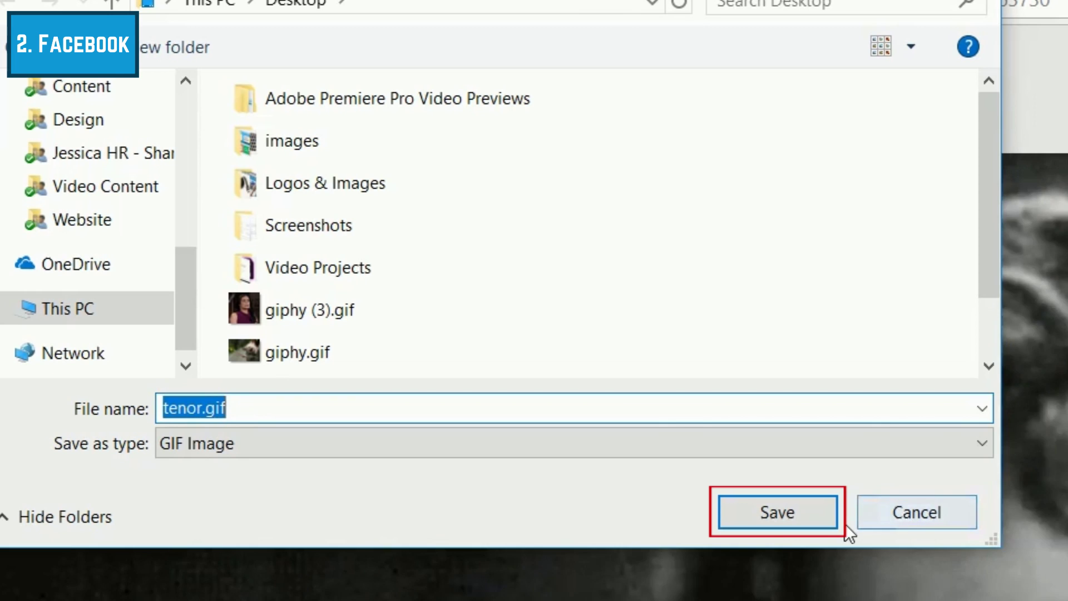
click(827, 527)
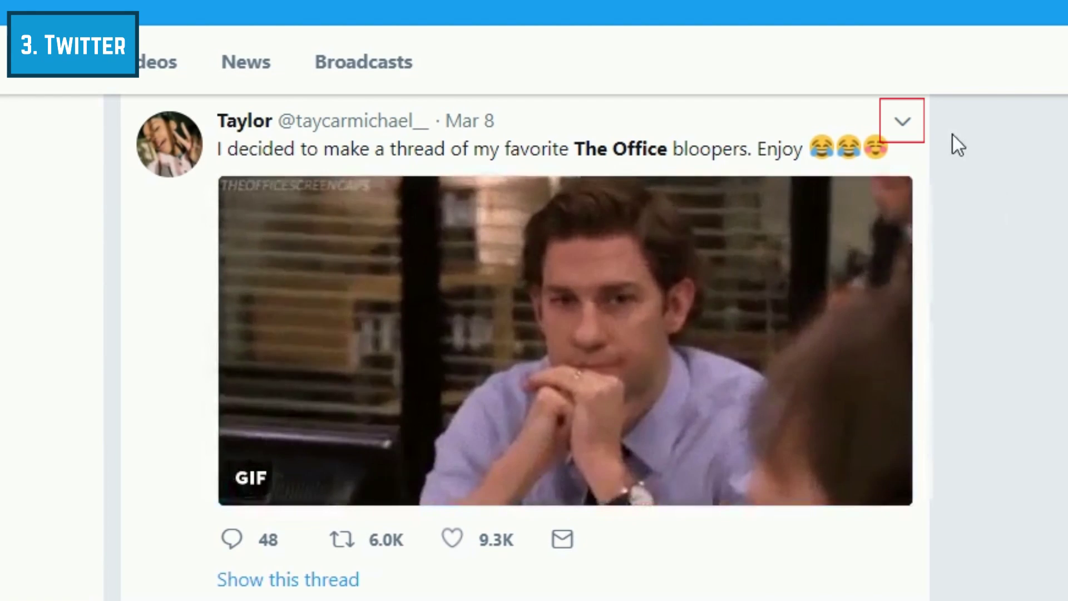
Step: Copy the link to The Office bloopers tweet from its dropdown menu
click(903, 124)
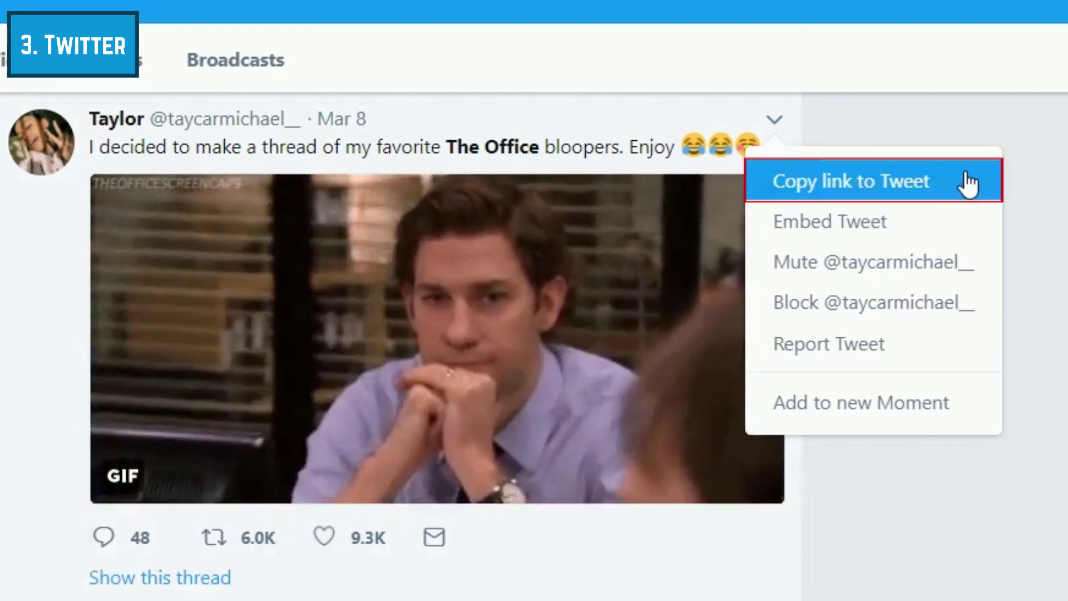
click(968, 184)
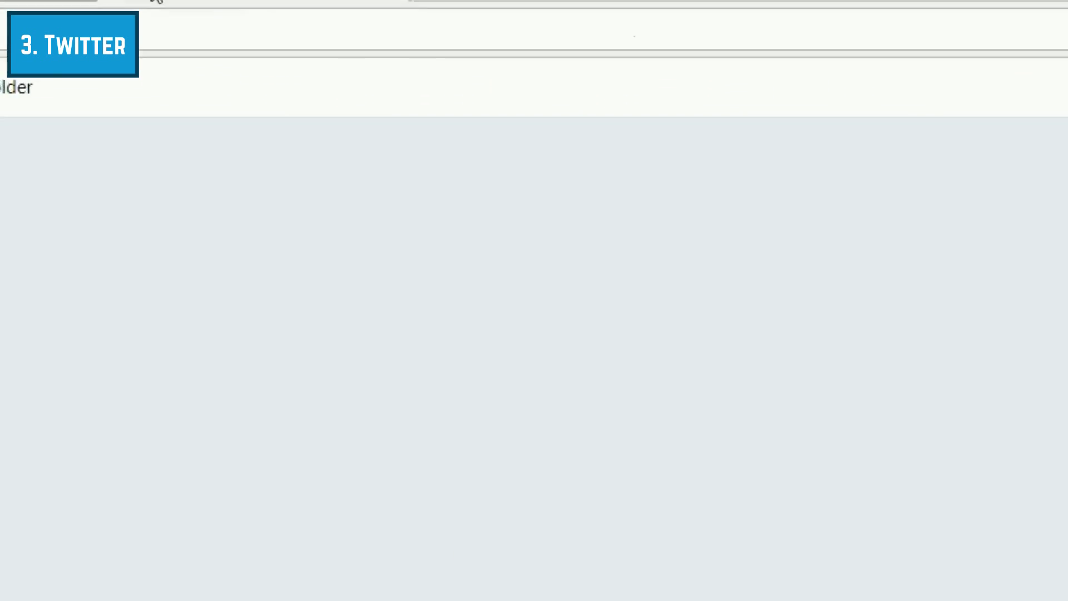
Step: Go to ezgif.com in a new tab and open its Video to GIF converter
click(314, 37)
text(ezgif.com)
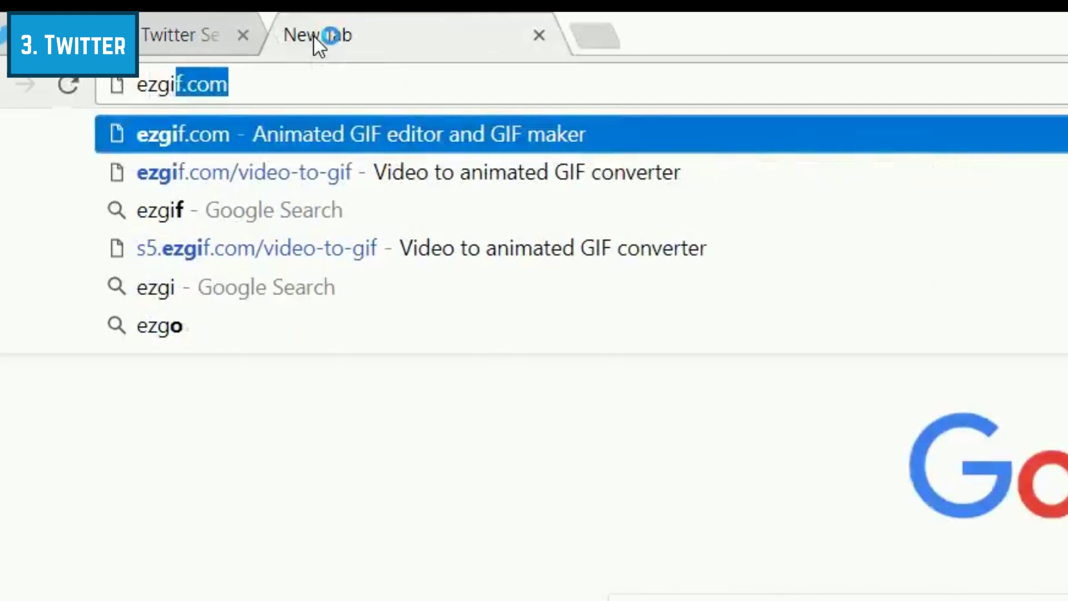
key(Return)
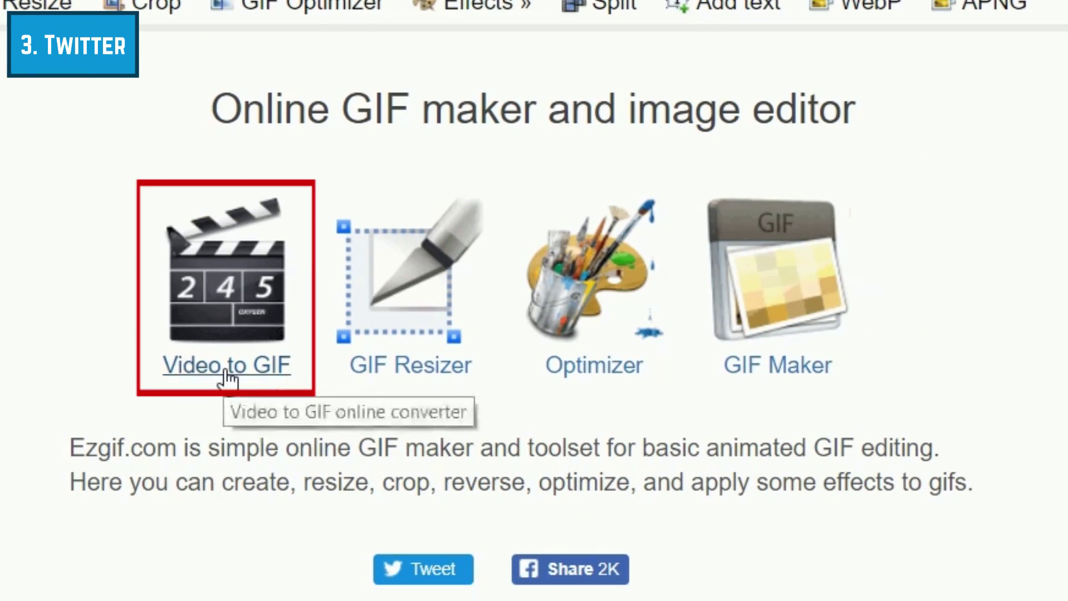
click(226, 372)
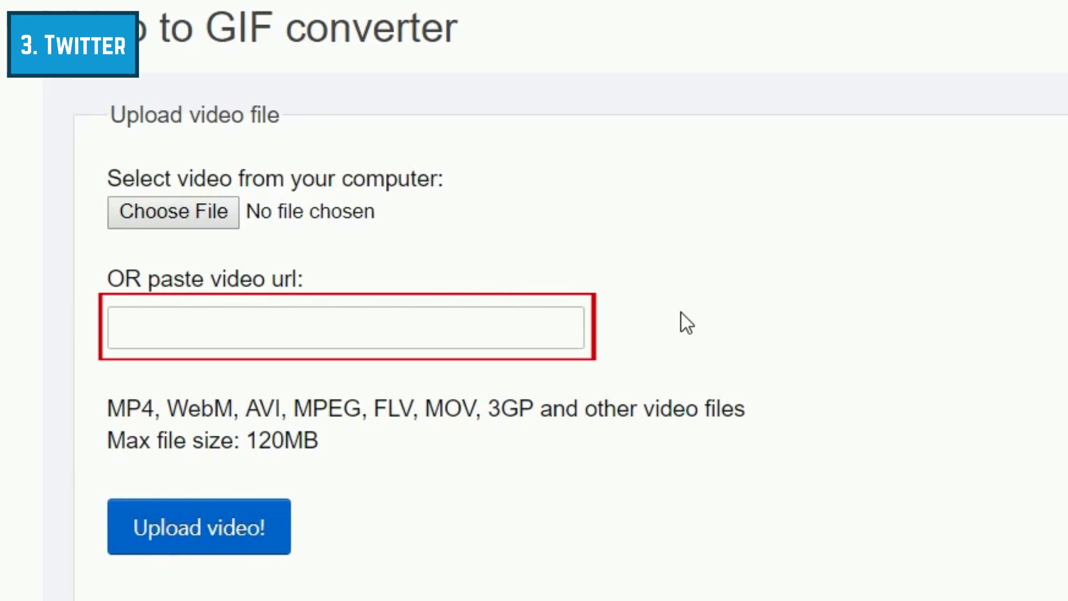
Step: Paste the tweet link as the video URL, upload it, and convert it to a GIF
click(498, 323)
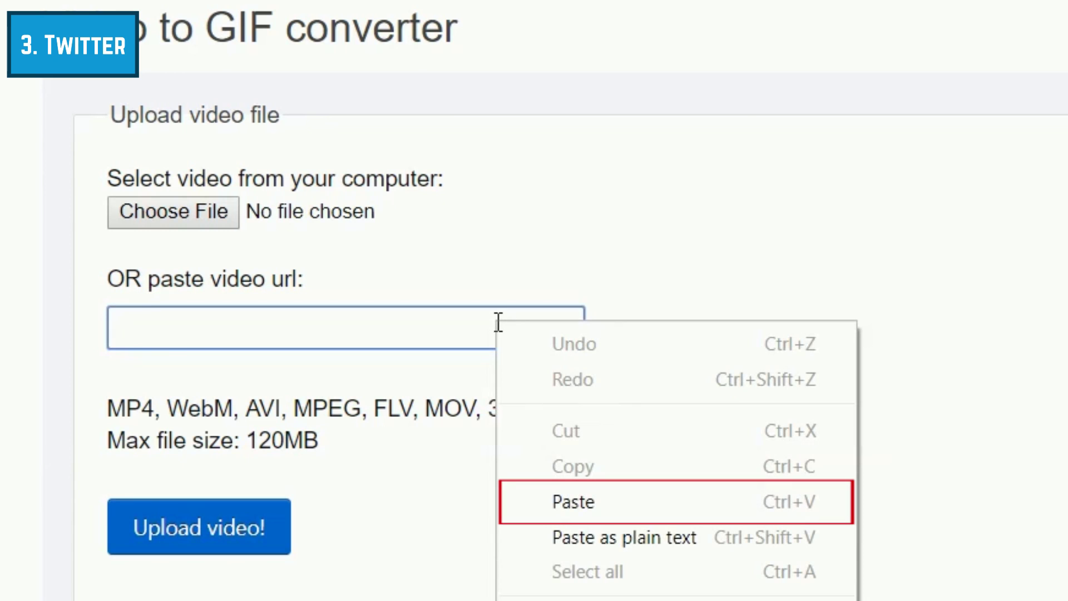
click(655, 500)
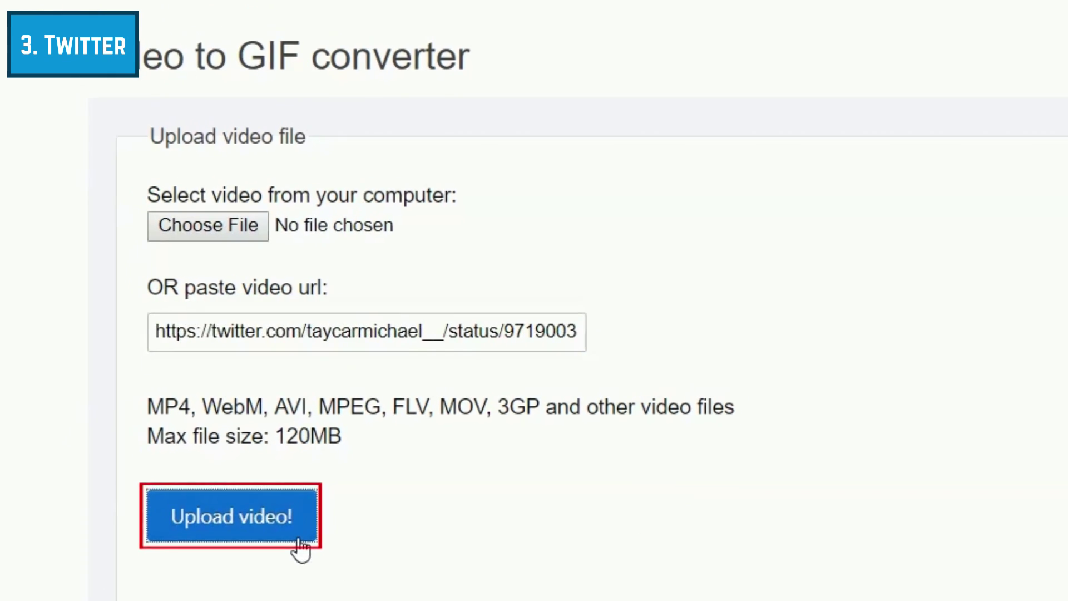
click(272, 554)
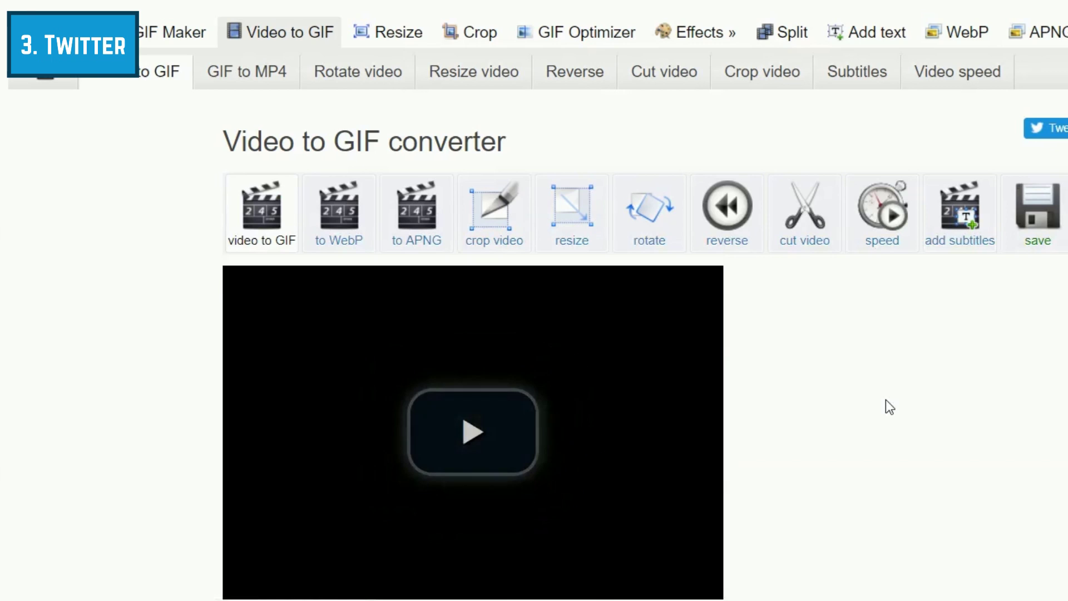
scroll(886, 400, down, 5)
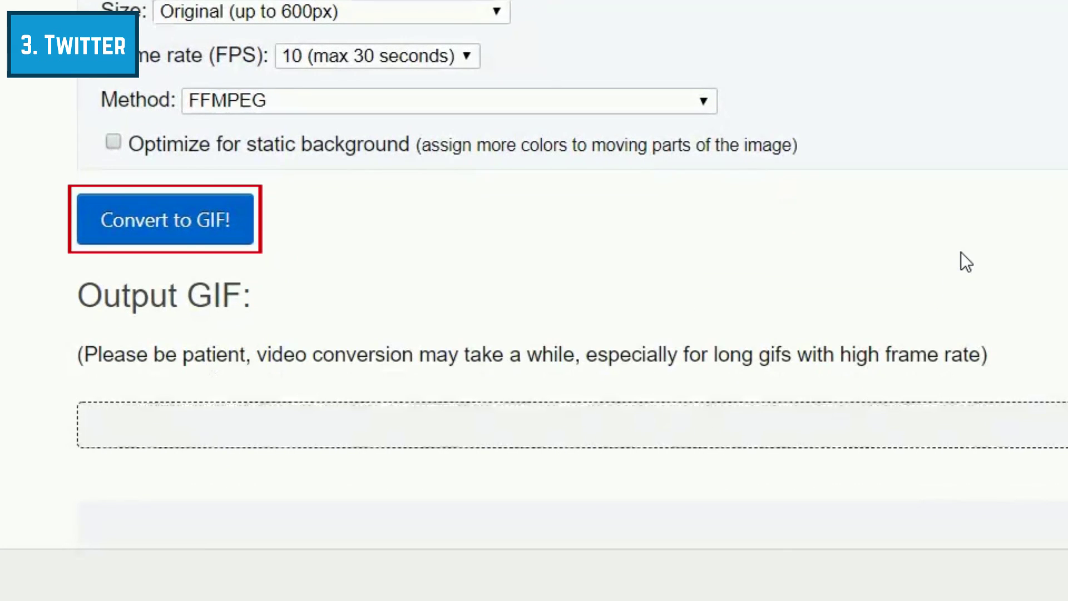
click(252, 225)
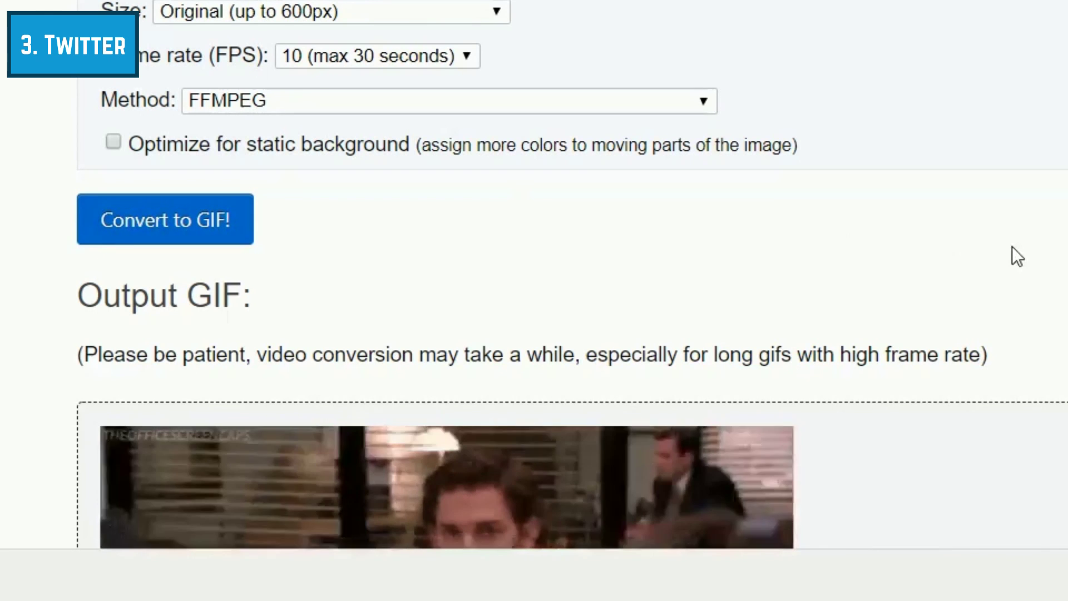
scroll(1012, 246, down, 5)
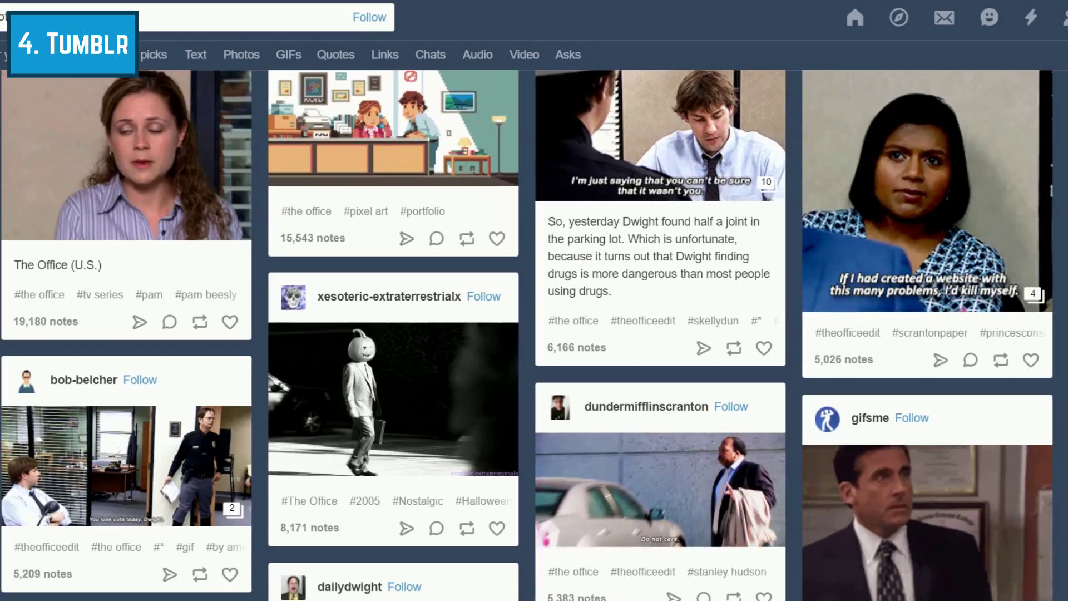
Step: Enlarge the Jim 'updog' GIF and save it to the Desktop as tumblr_p470ucl0Sn1teqsn2o2_400.gif
scroll(534, 333, down, 9)
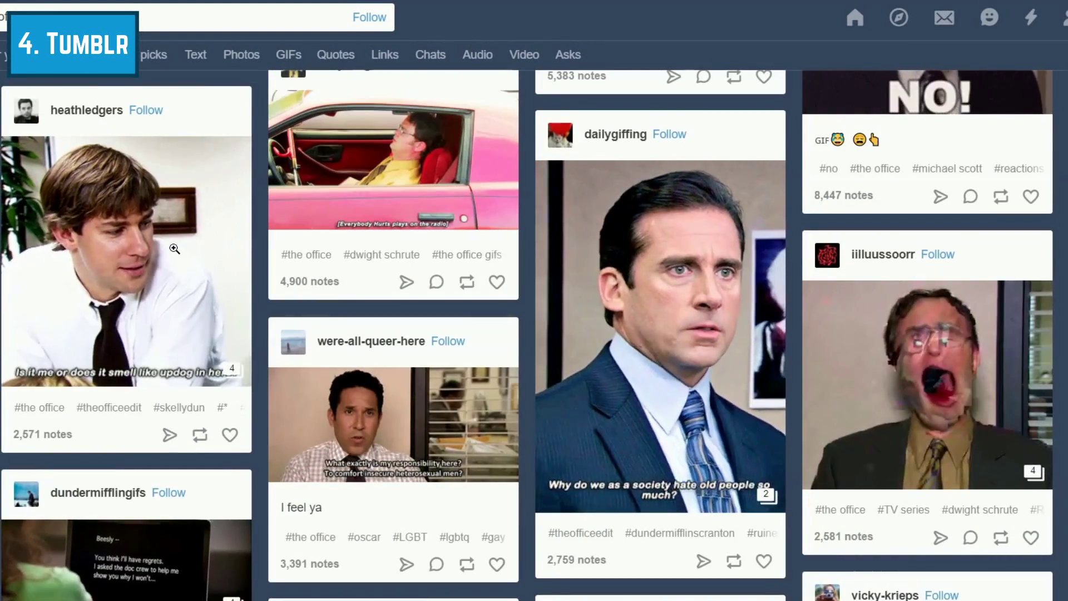
click(174, 248)
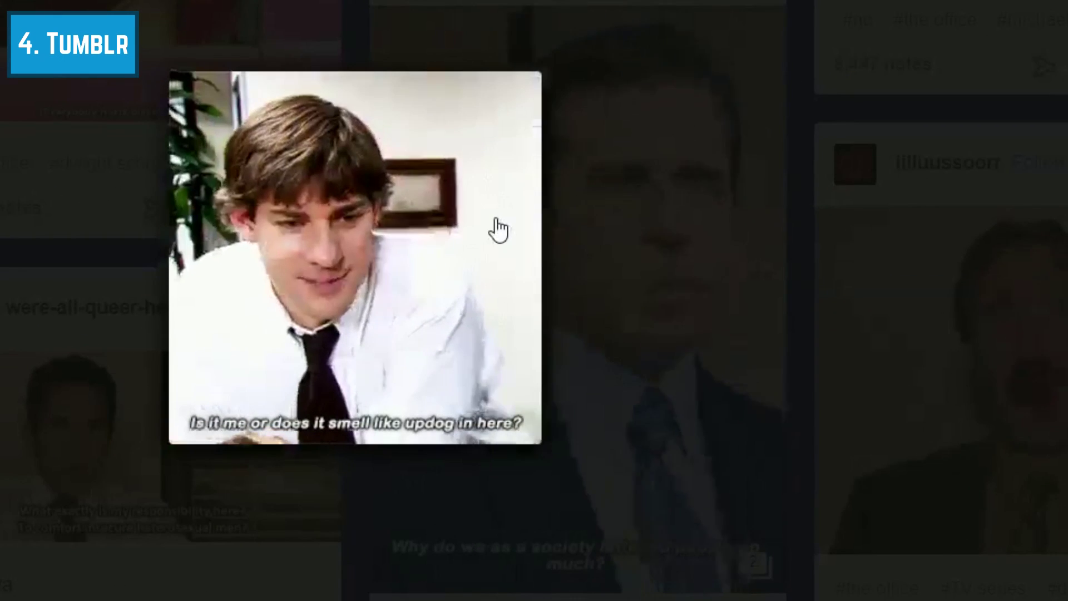
right_click(497, 220)
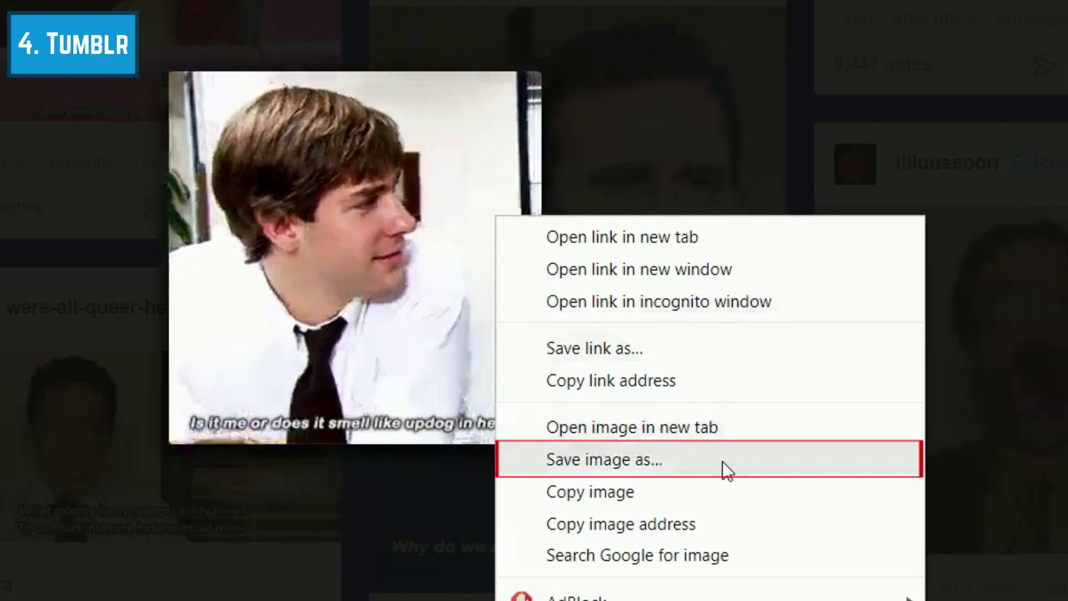
click(722, 461)
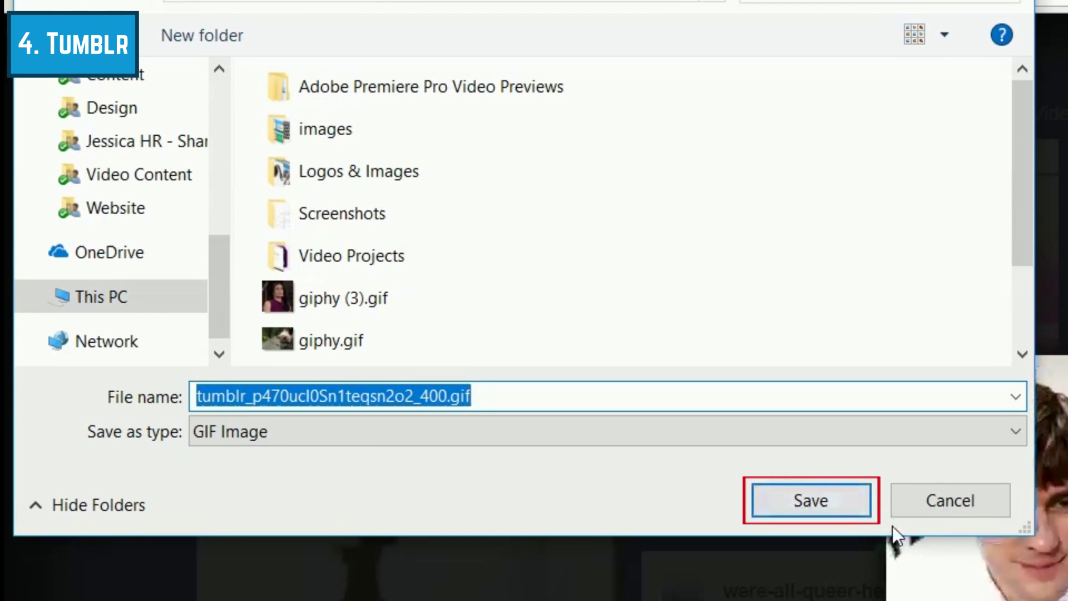
click(827, 508)
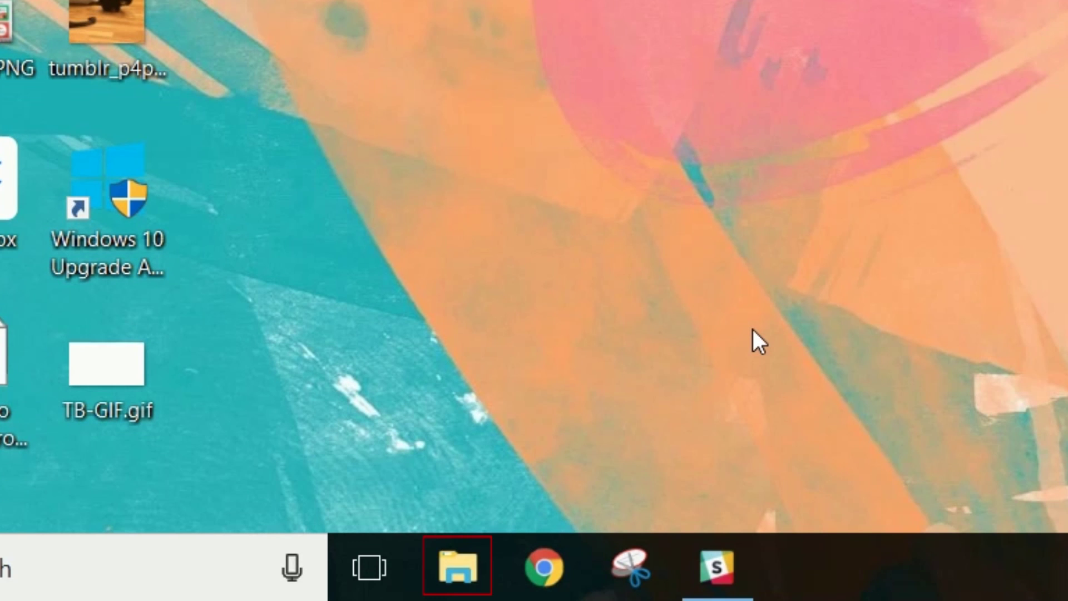
Step: Open File Explorer on the Desktop folder and search it for 'gif'
click(470, 590)
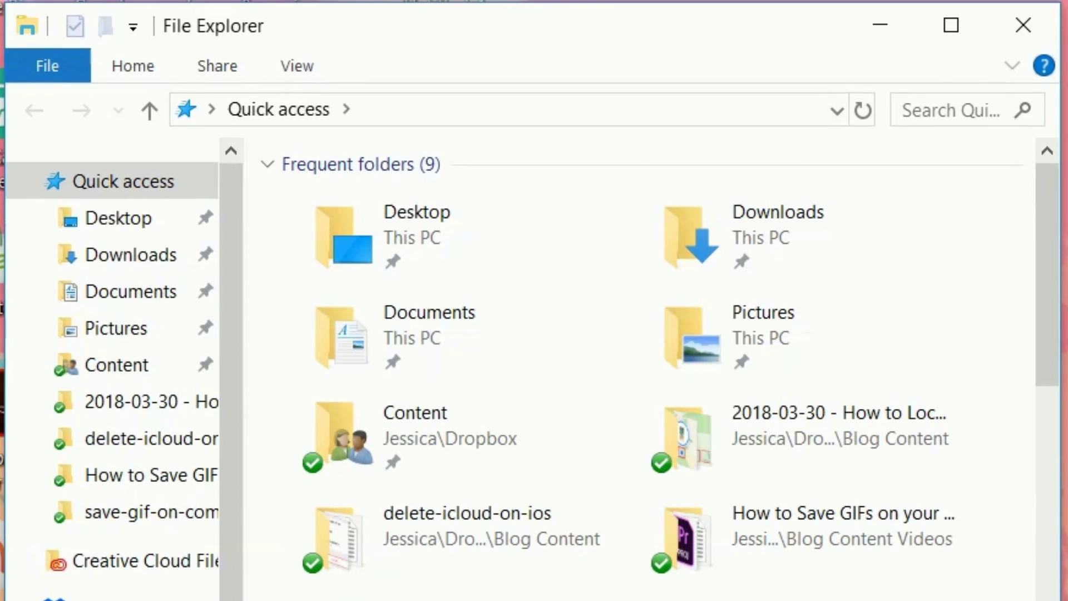
click(94, 231)
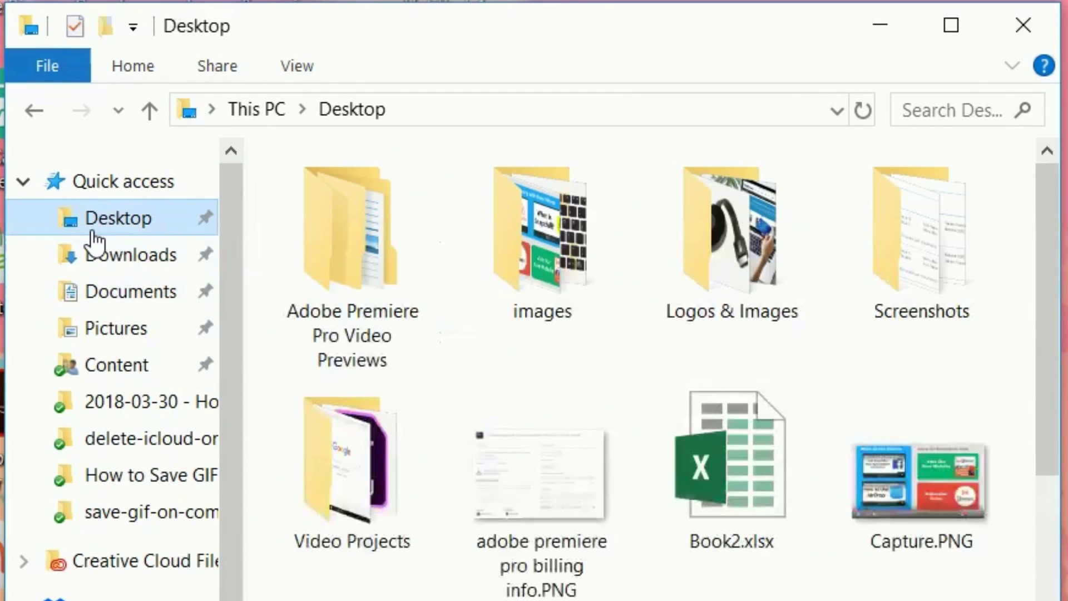
click(956, 110)
text(gif)
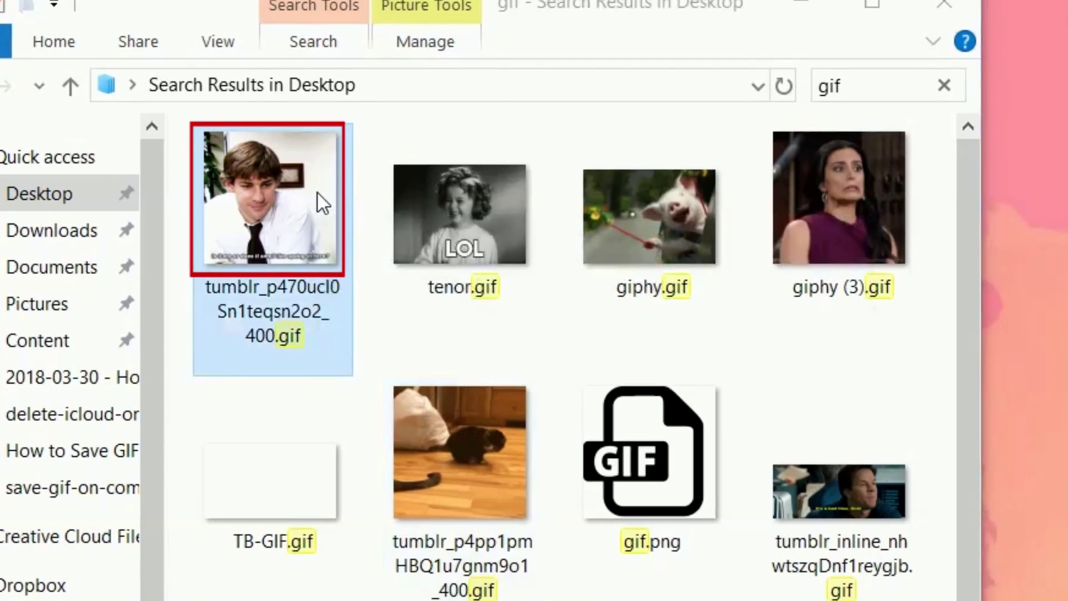
Step: Open the updog GIF in Photos, step forward to the pig GIF, then back to LOL
double_click(396, 218)
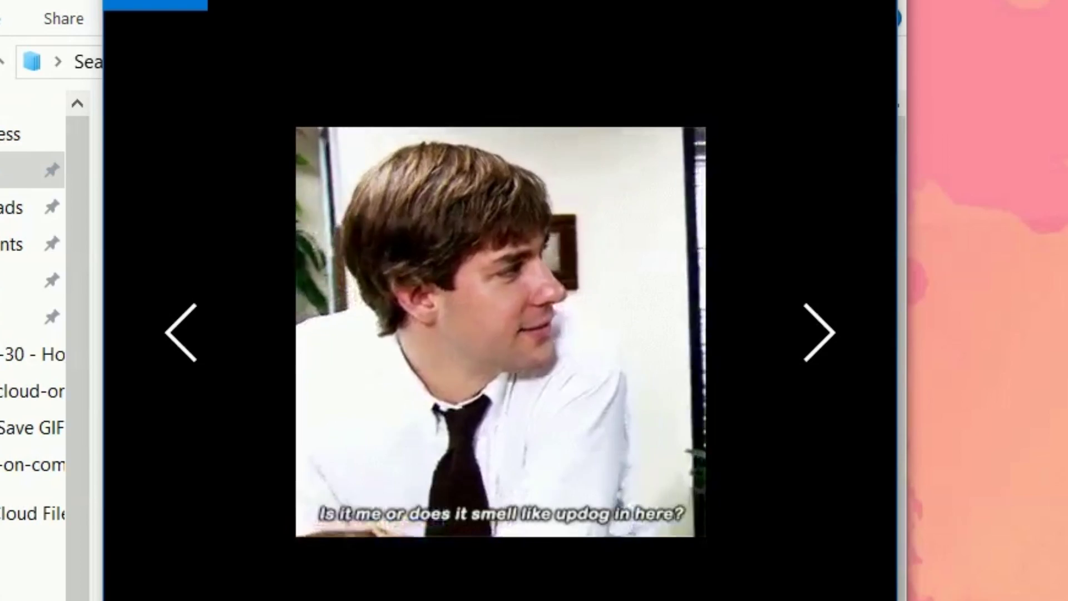
key(Right)
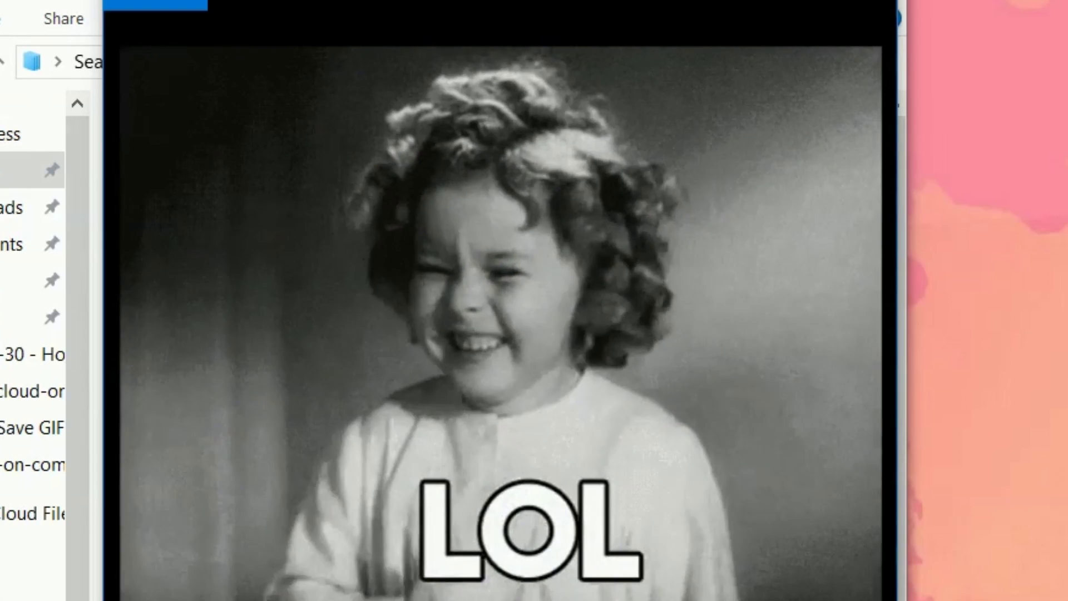
key(Right)
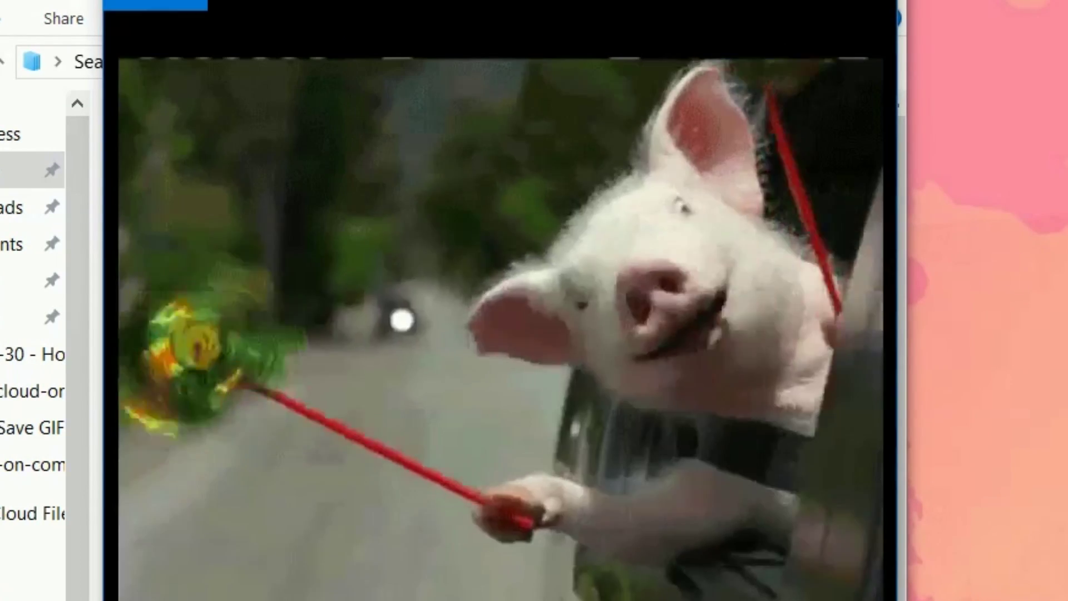
key(Left)
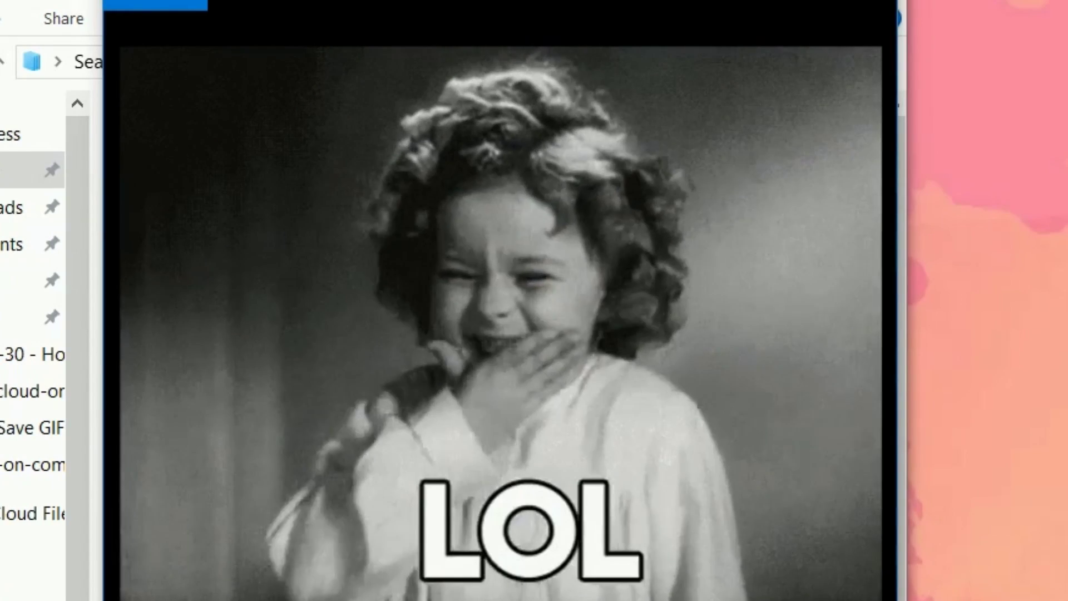